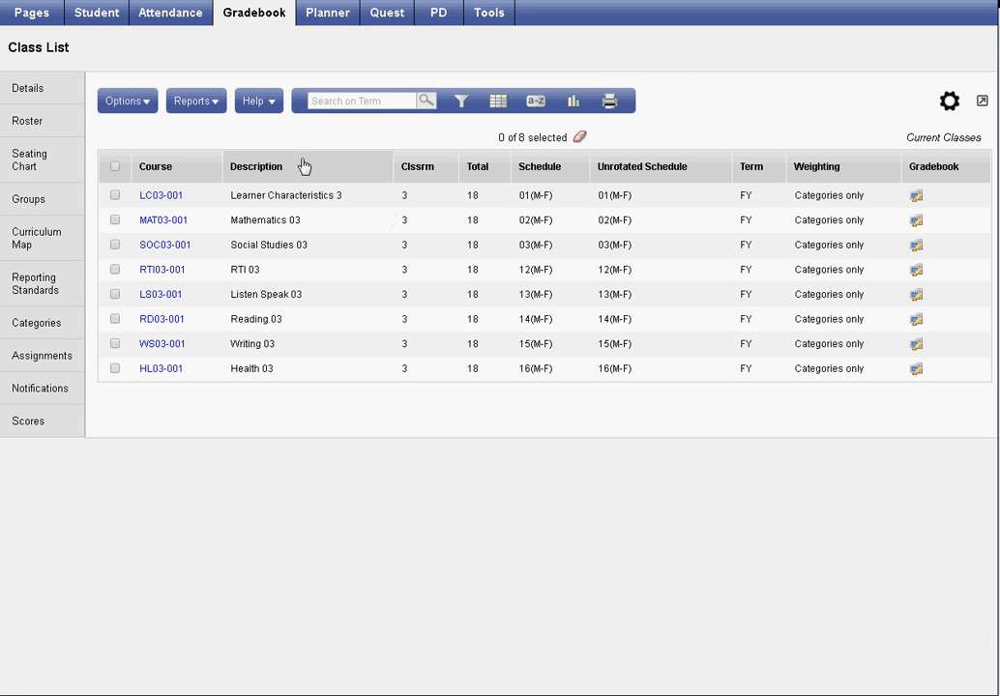
# - Open the gradebook of the MAT03-001 Mathematics 03 class and show the PlaceValue reporting standard
pyautogui.click(258, 17)
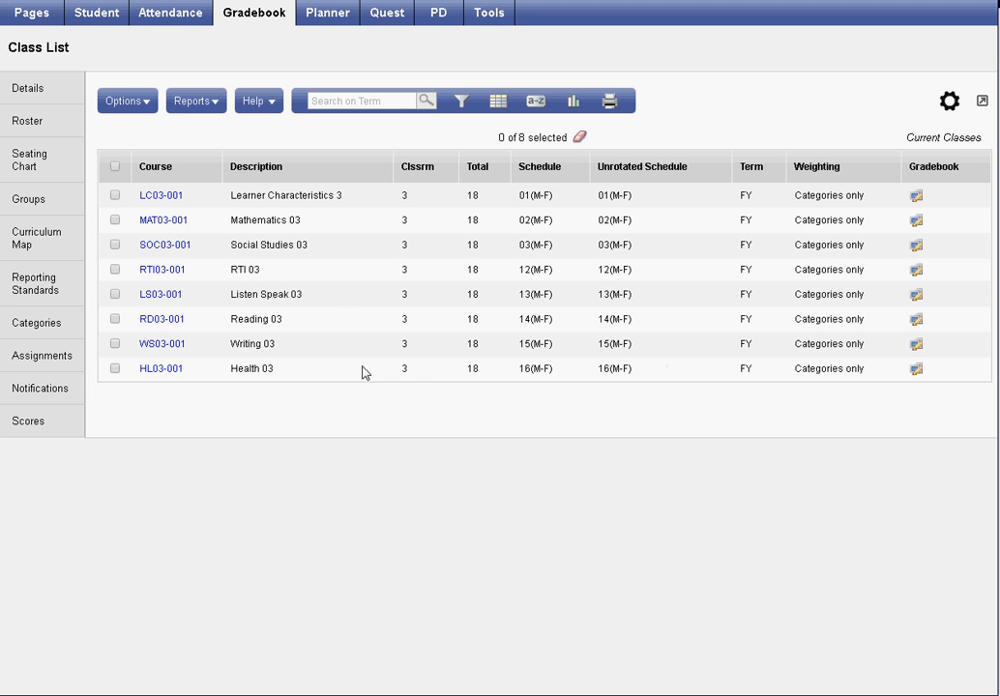
pyautogui.click(917, 222)
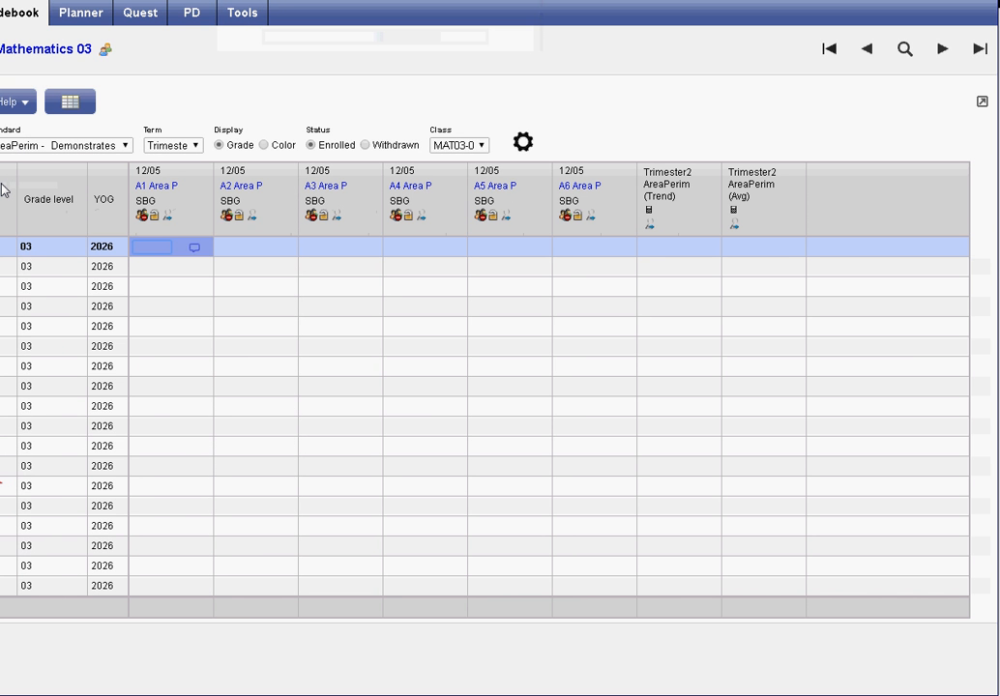
pyautogui.click(120, 150)
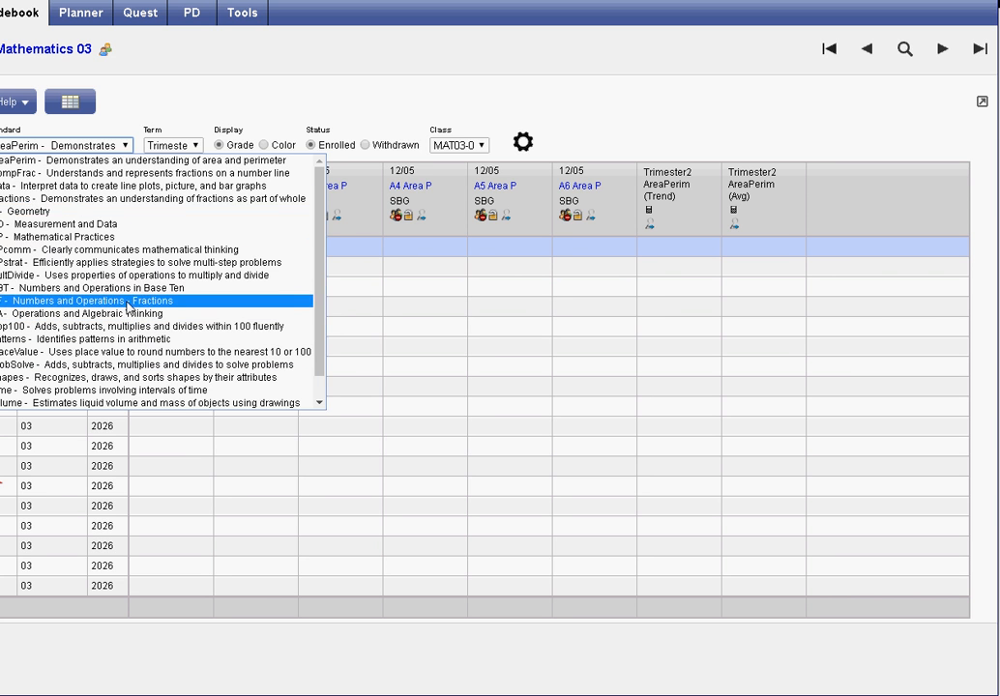
pyautogui.click(122, 353)
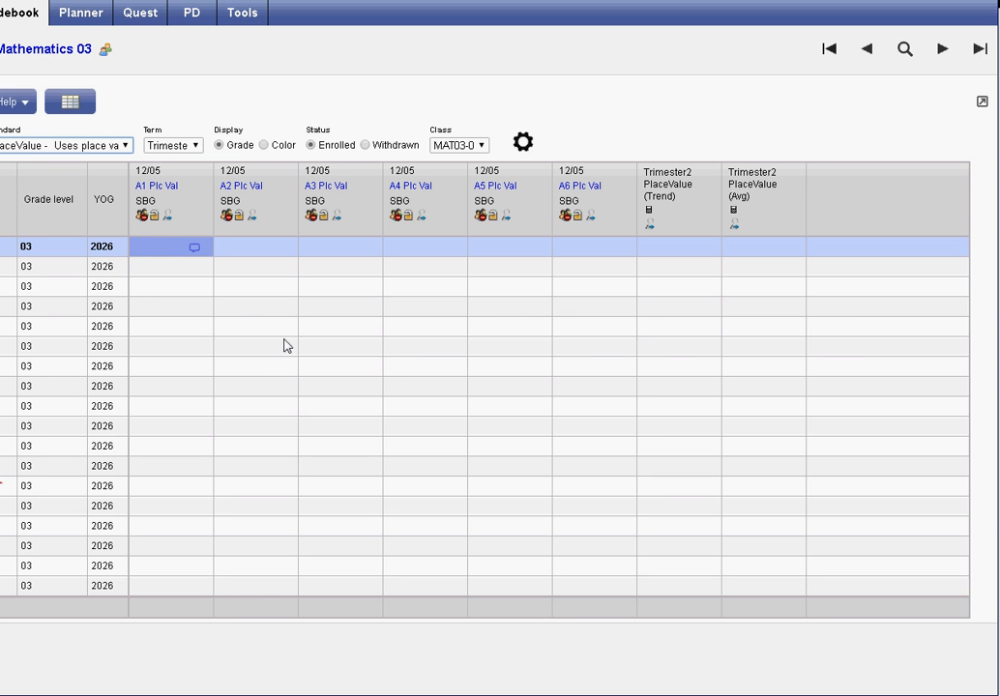
# - Rename the A1 Plc Val assignment with gradebook column name PV Test and assignment name Place Value Test
pyautogui.click(161, 189)
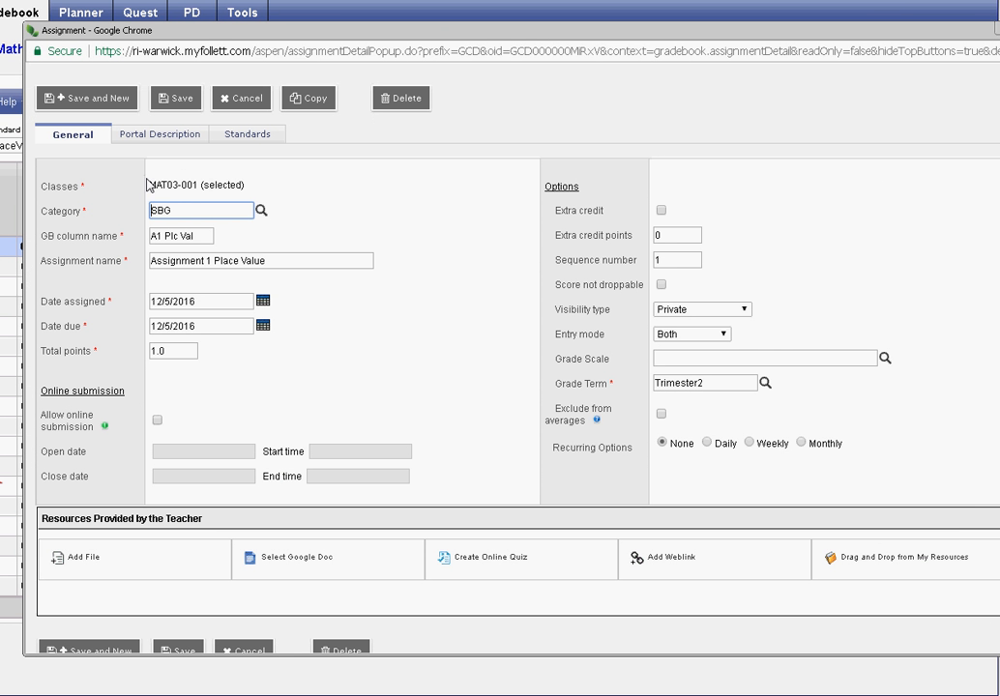
pyautogui.moveTo(200, 235); pyautogui.dragTo(149, 236)
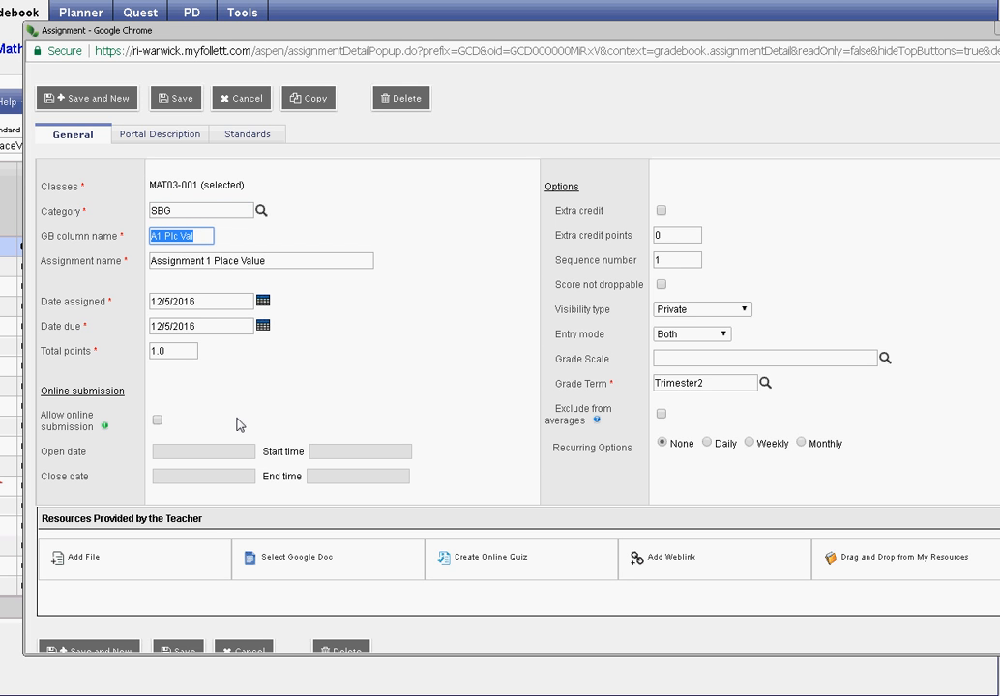
pyautogui.write('PV Test')
pyautogui.moveTo(276, 261); pyautogui.dragTo(129, 249)
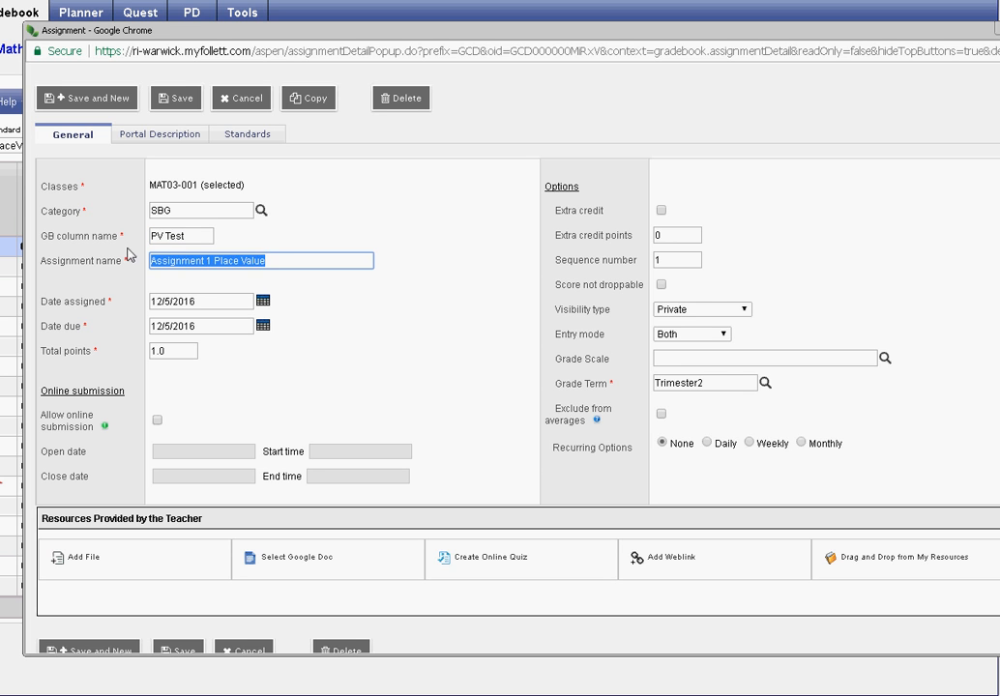
pyautogui.write('Place Value Test')
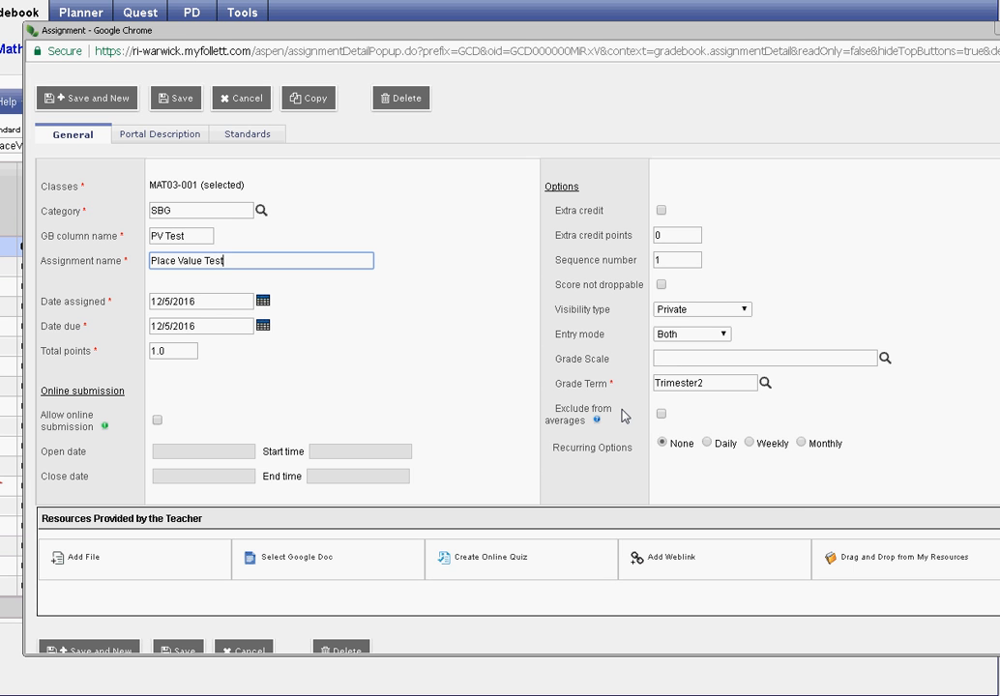
# - Set the Place Value Test's date assigned to 1/29/2017 and its date due to 1/30/2017
pyautogui.click(208, 301)
pyautogui.click(262, 301)
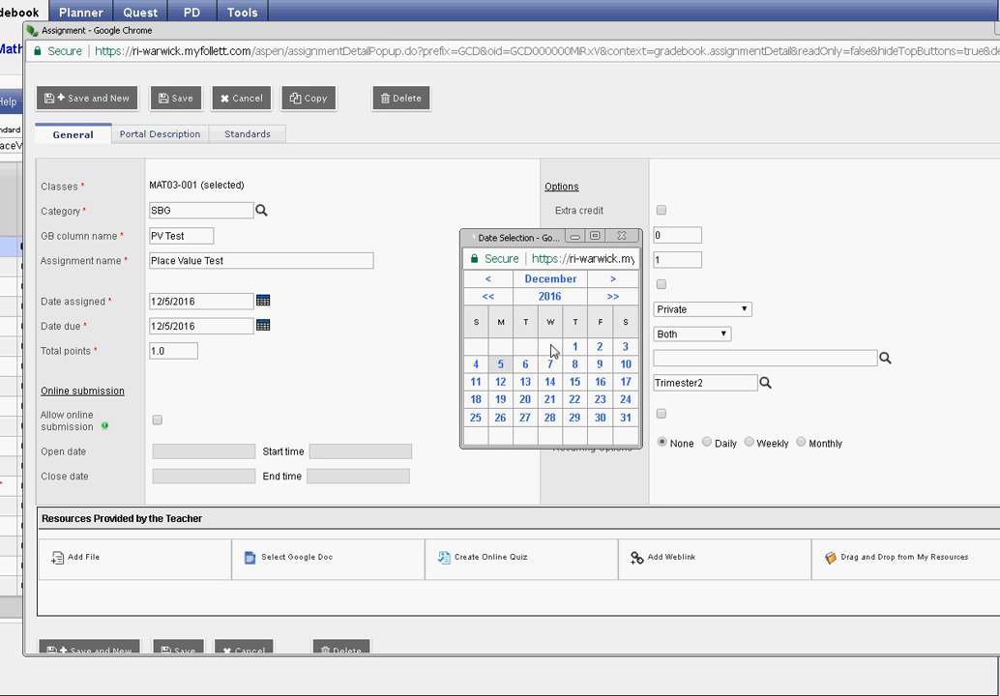
pyautogui.click(500, 365)
pyautogui.click(262, 301)
pyautogui.click(615, 280)
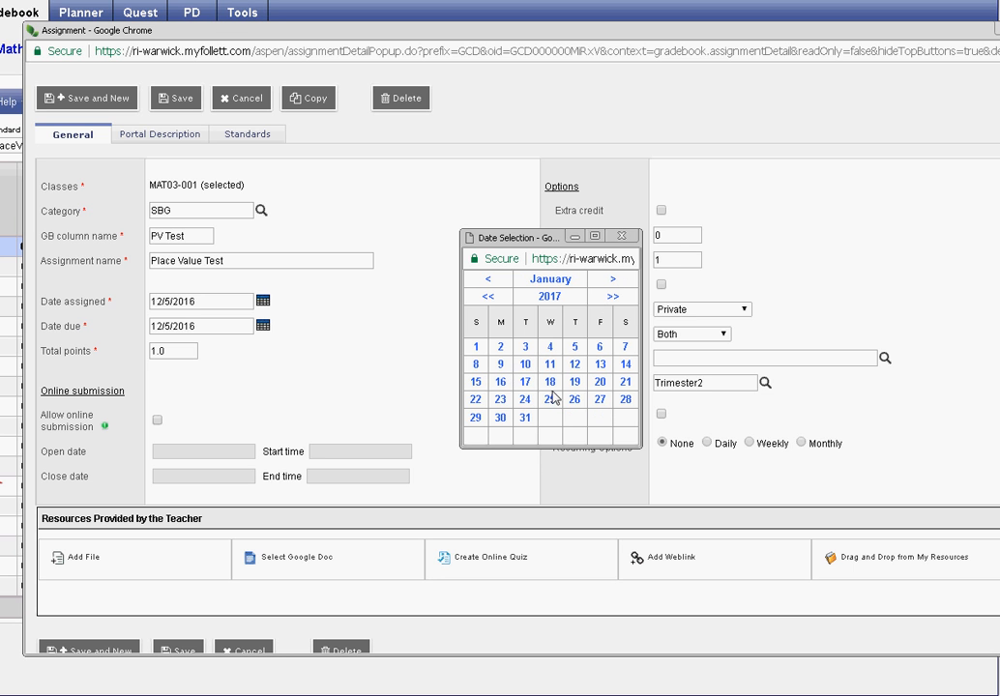
pyautogui.click(475, 418)
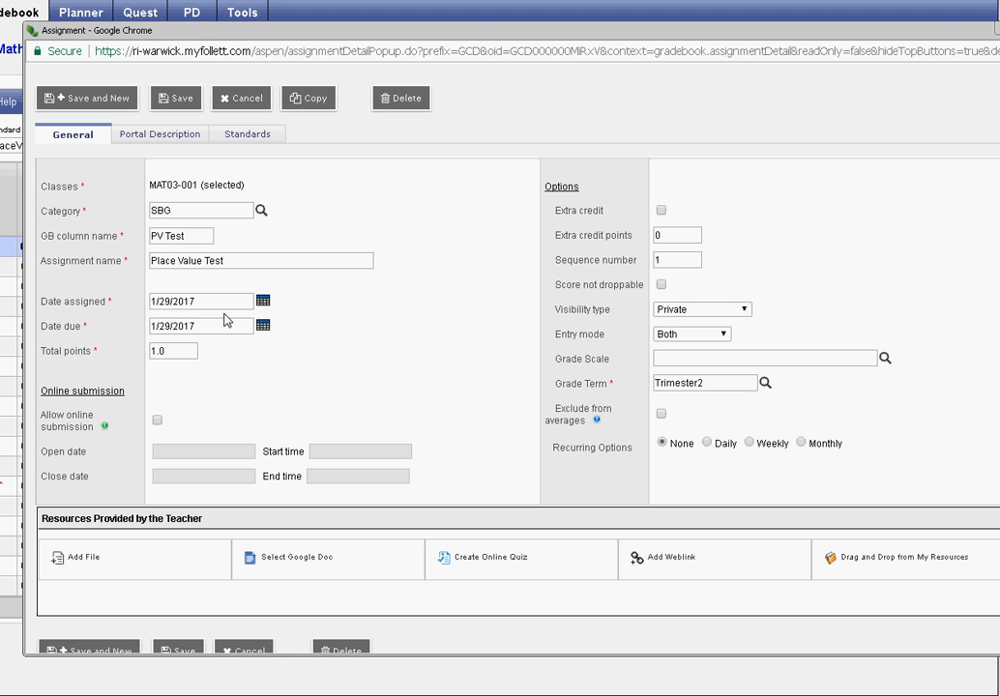
pyautogui.click(261, 327)
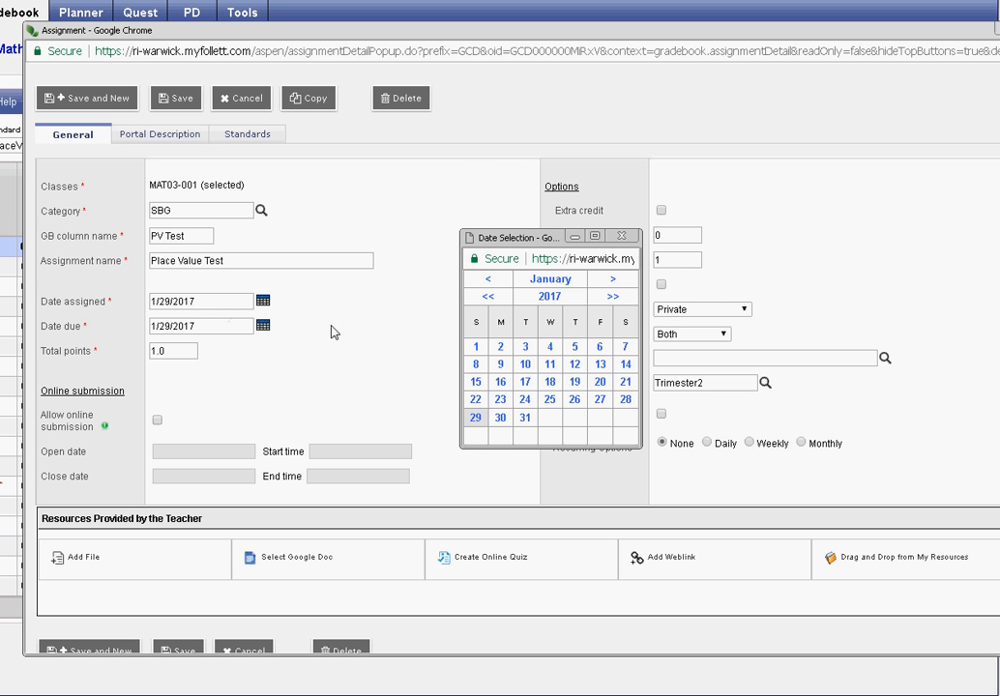
pyautogui.click(500, 417)
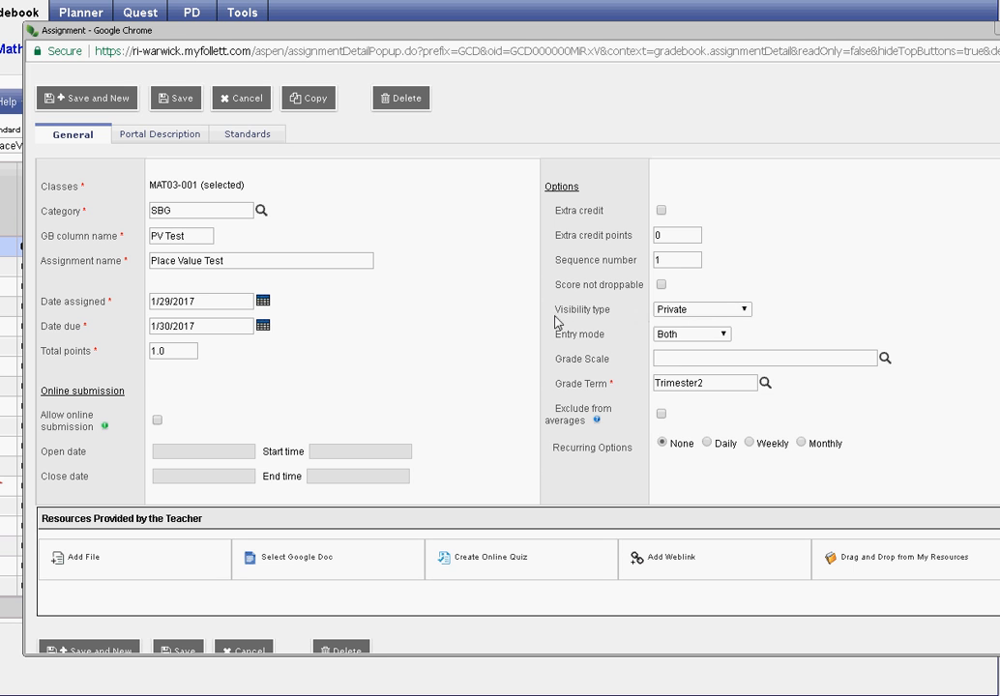
# - Set the Place Value Test's visibility type to Public and save the assignment
pyautogui.click(745, 314)
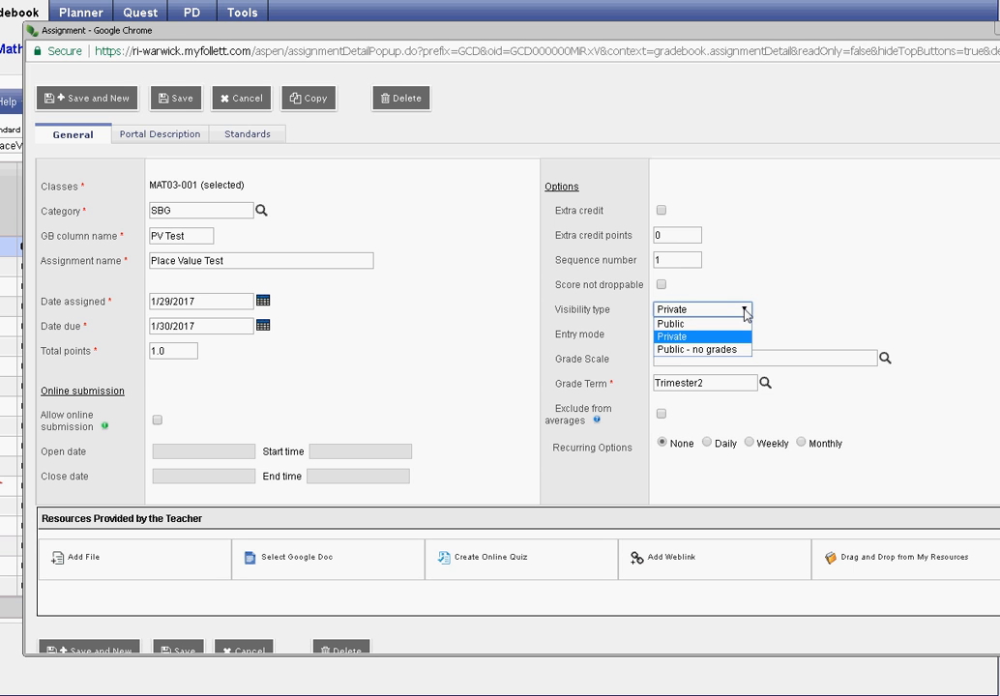
pyautogui.click(687, 324)
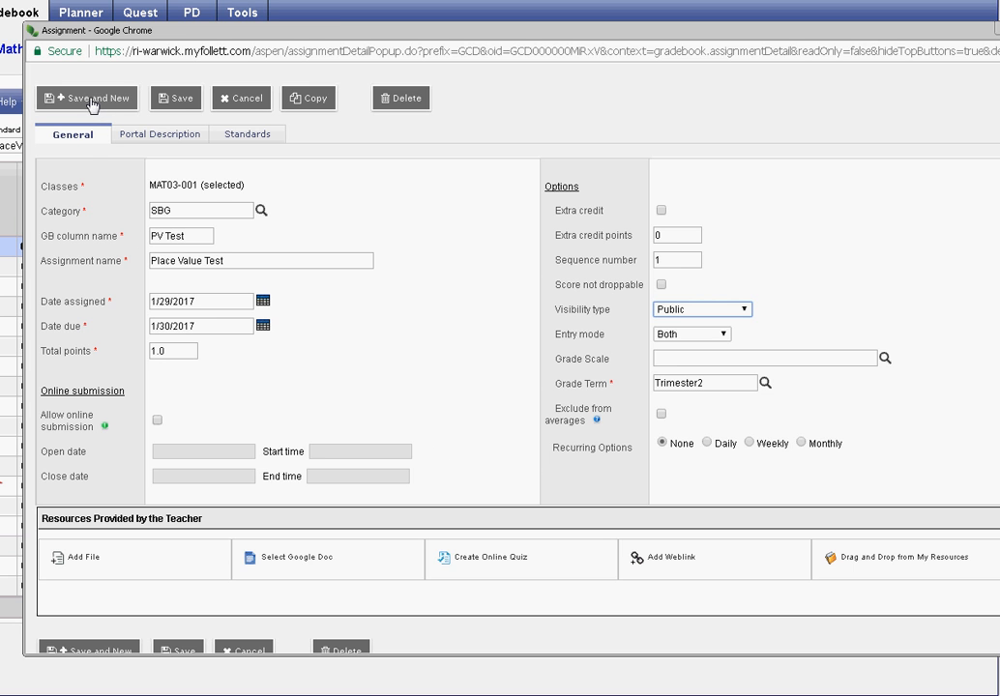
pyautogui.click(172, 98)
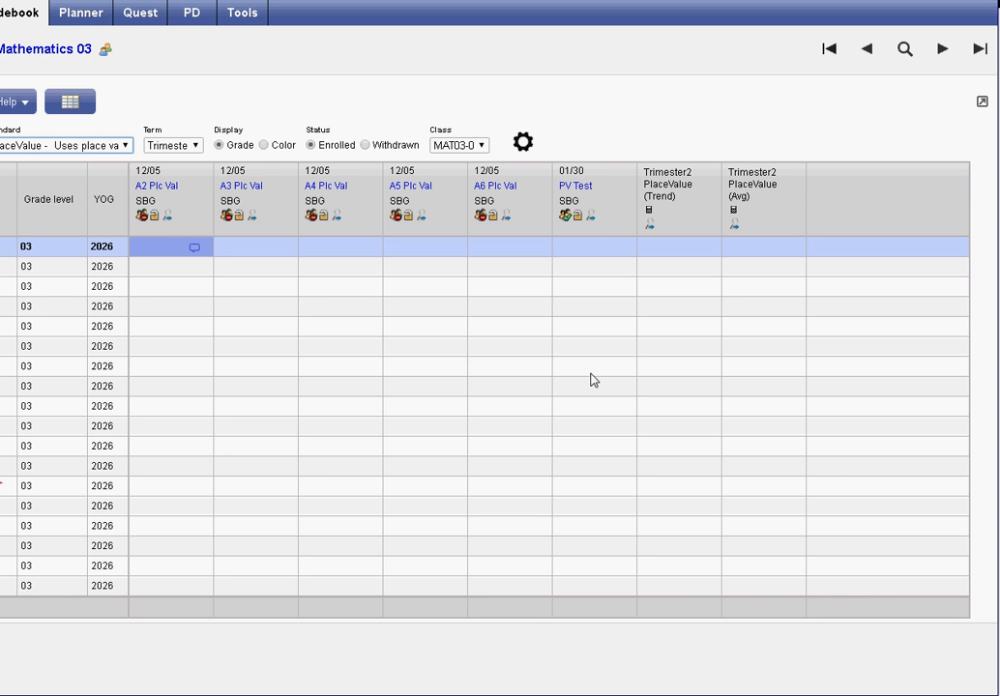
# - Enter the PV Test scores 3, 3, 2, 1, 3, 2 and 1 for the first seven students
pyautogui.click(576, 246)
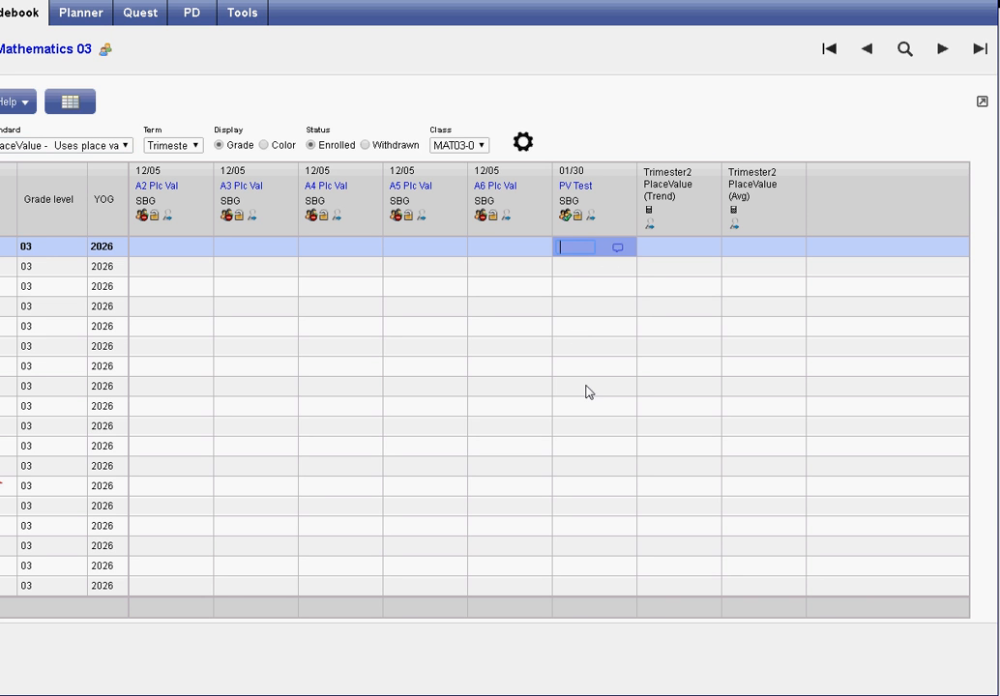
pyautogui.press('Return')
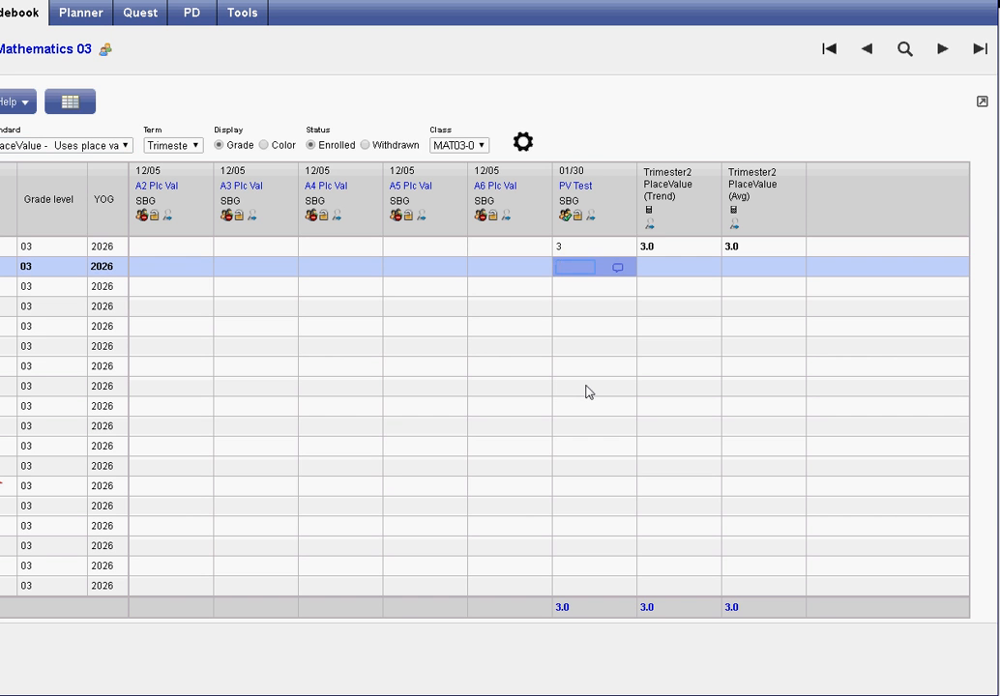
pyautogui.write('3')
pyautogui.press('Return')
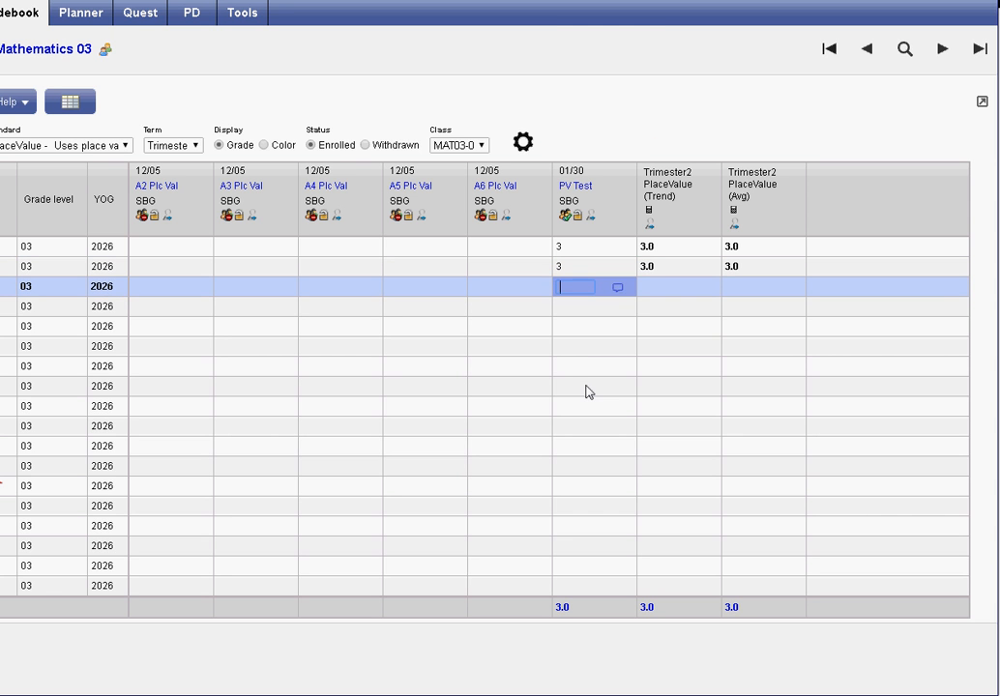
pyautogui.press('Return')
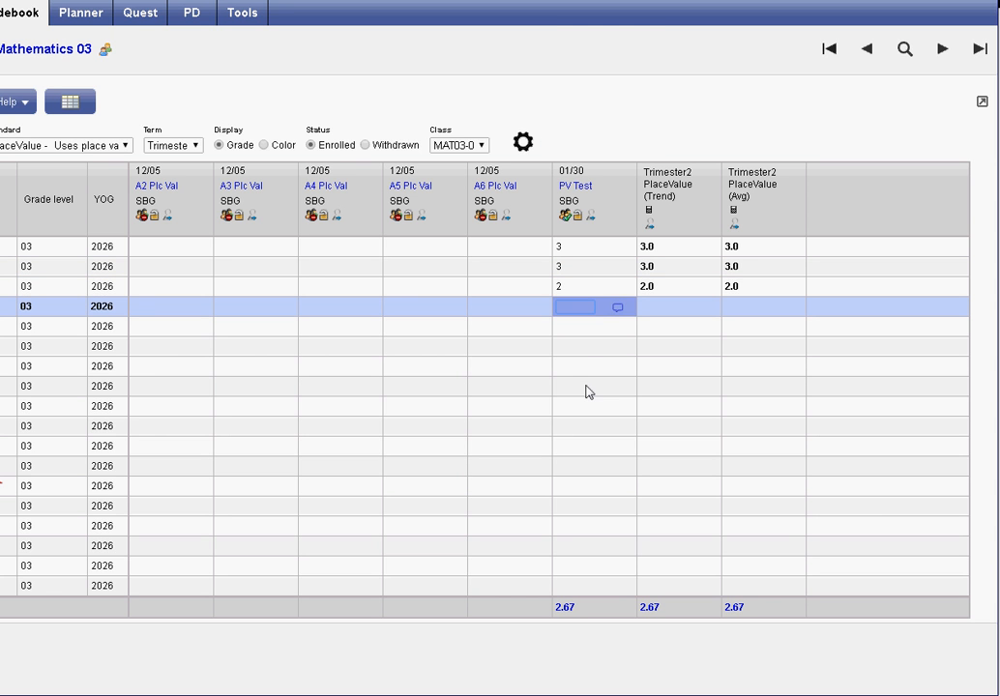
pyautogui.press('Return')
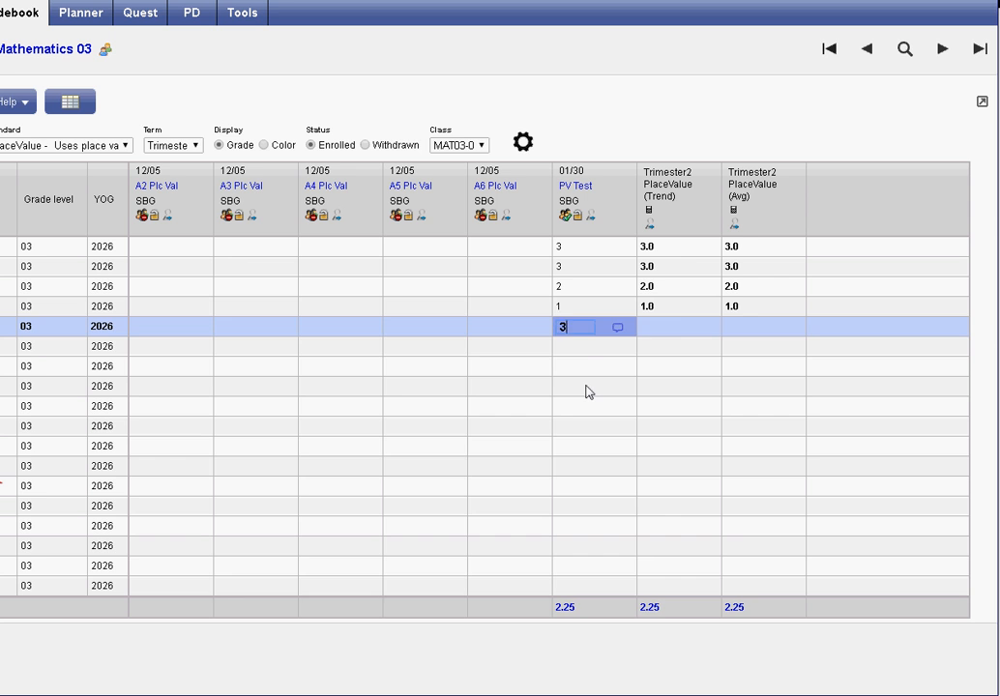
pyautogui.press('Return')
pyautogui.press('Return')
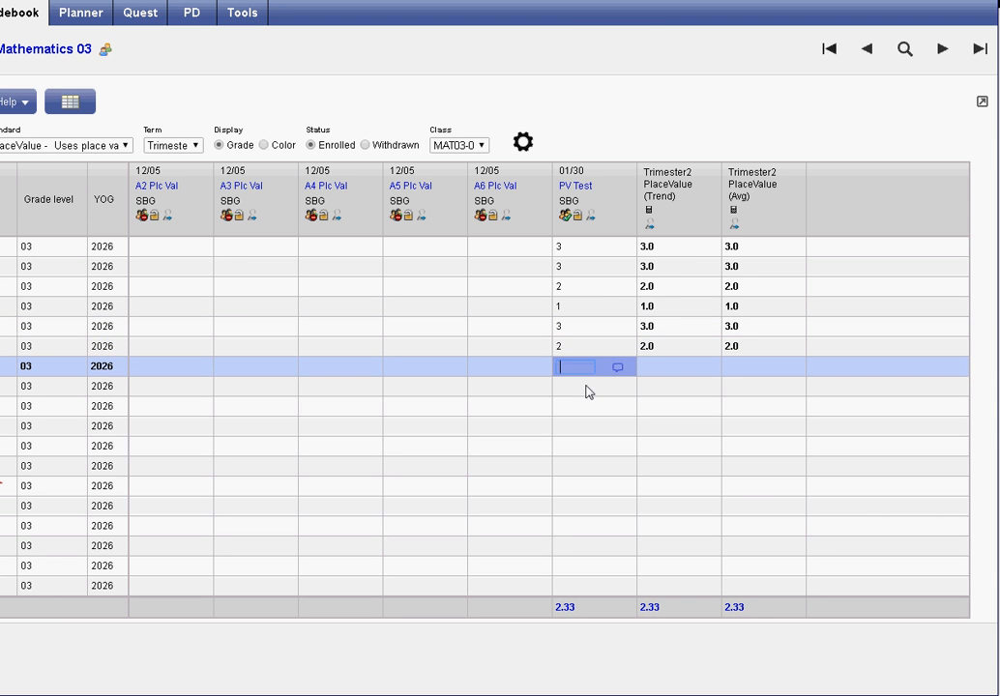
pyautogui.press('Return')
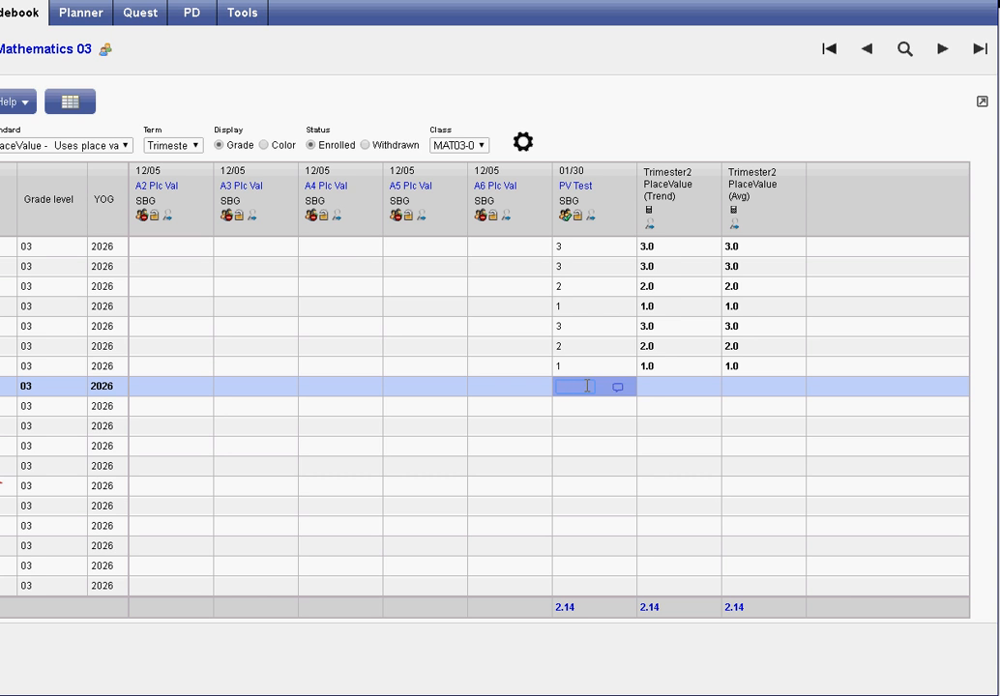
pyautogui.hotkey('shift', 'Tab')
pyautogui.press('Up')
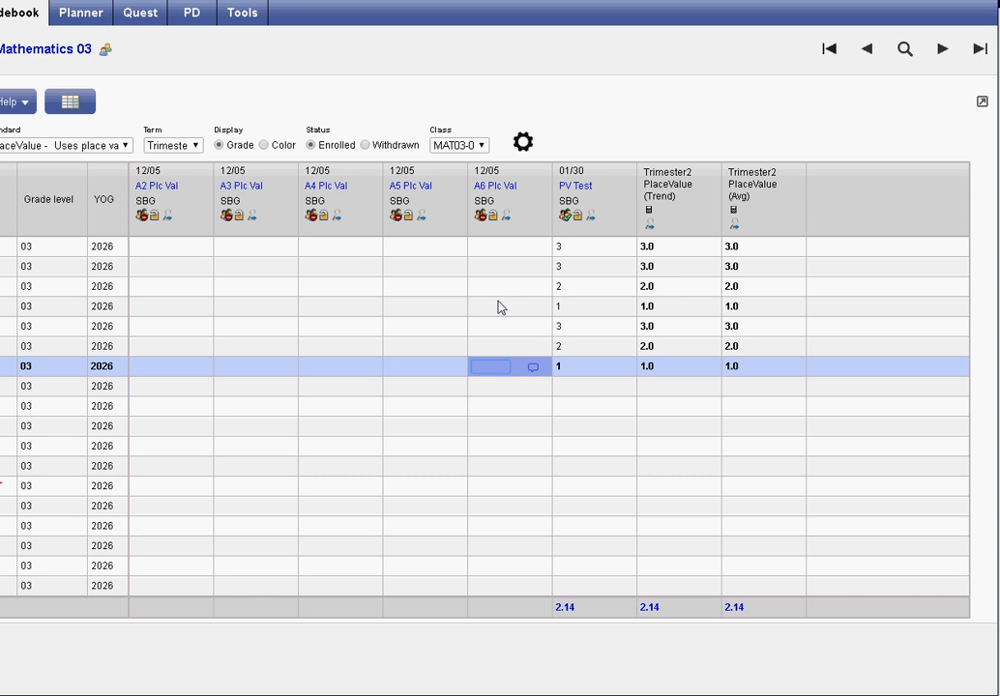
# - Rename the A6 Plc Val assignment with gradebook column name PV Test 2 and assignment name Place Value Test 2
pyautogui.click(504, 186)
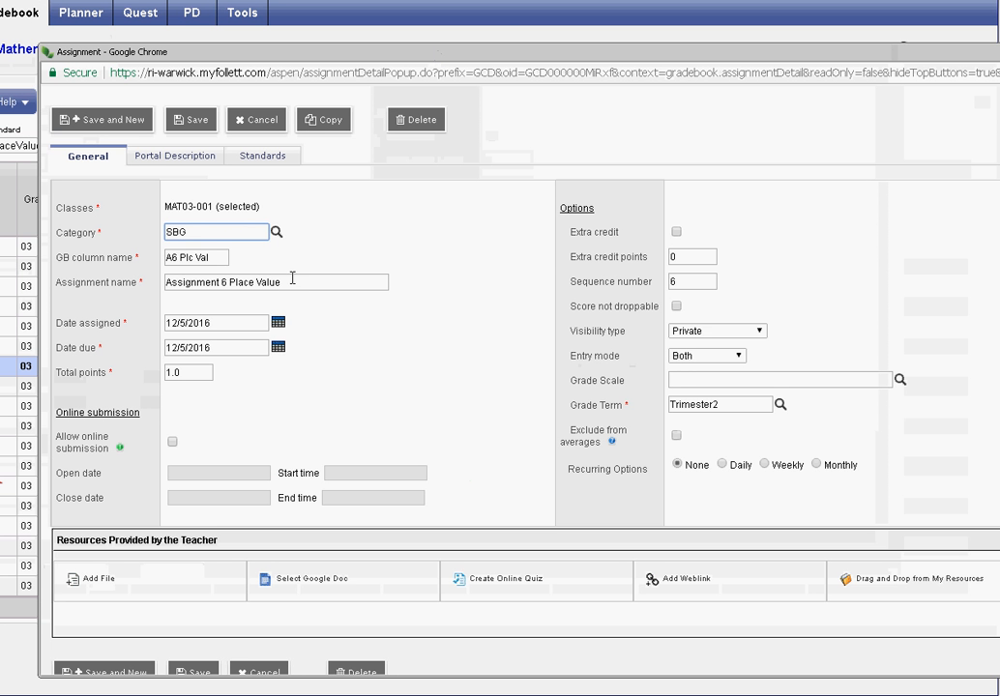
pyautogui.press('Tab')
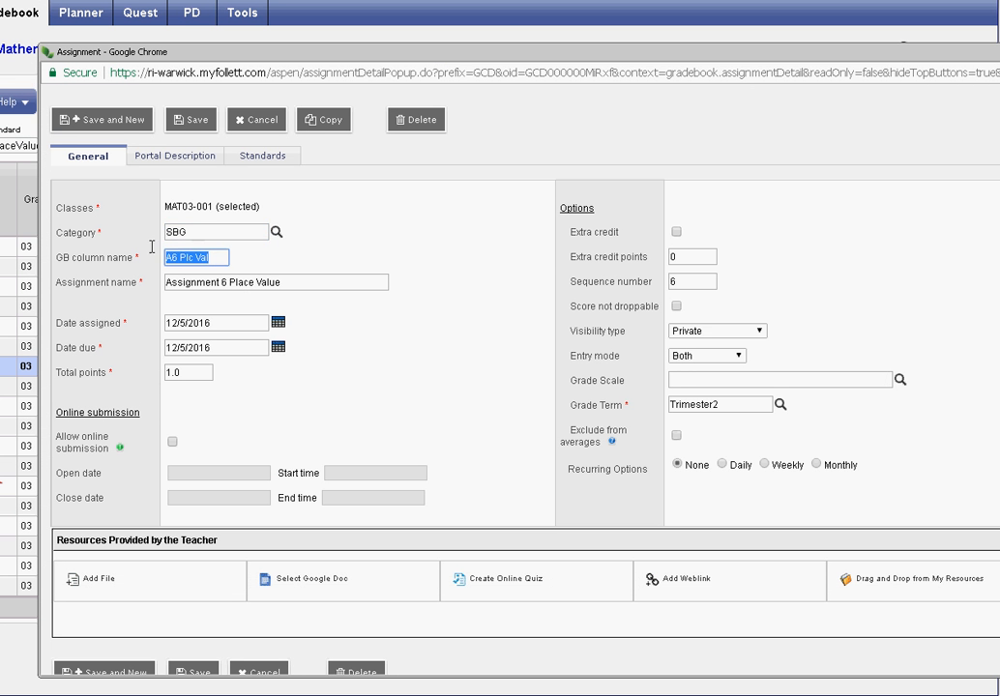
pyautogui.write('PV Tests')
pyautogui.press('BackSpace')
pyautogui.write('2')
pyautogui.moveTo(304, 283); pyautogui.dragTo(133, 277)
pyautogui.write('Place')
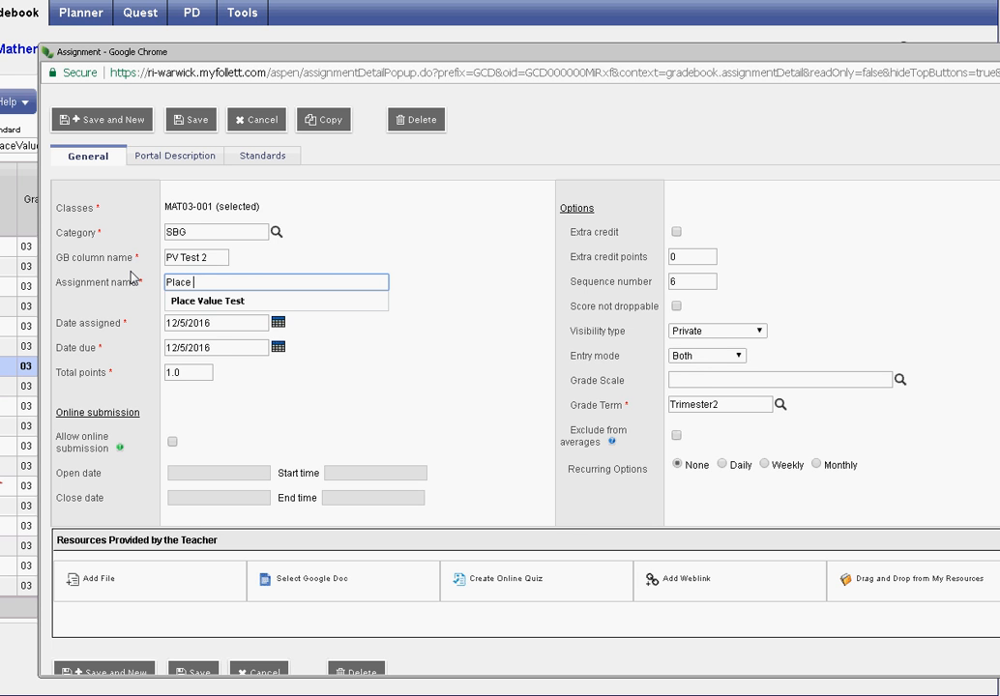
pyautogui.write(' Value Test 2')
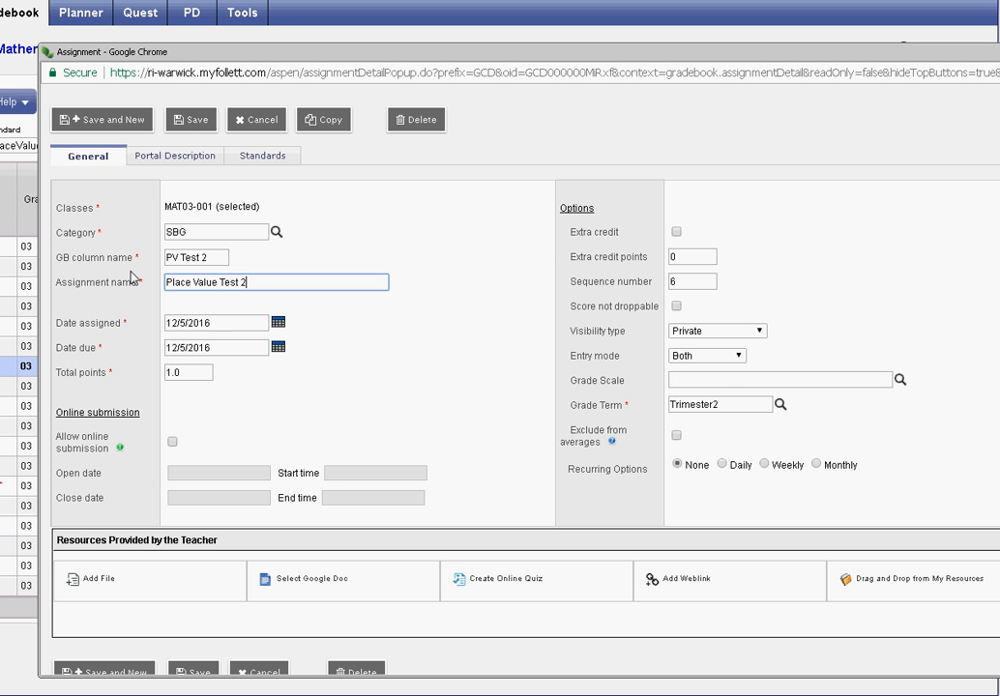
# - Set both the date assigned and the date due of Place Value Test 2 to 1/31/2017
pyautogui.click(279, 322)
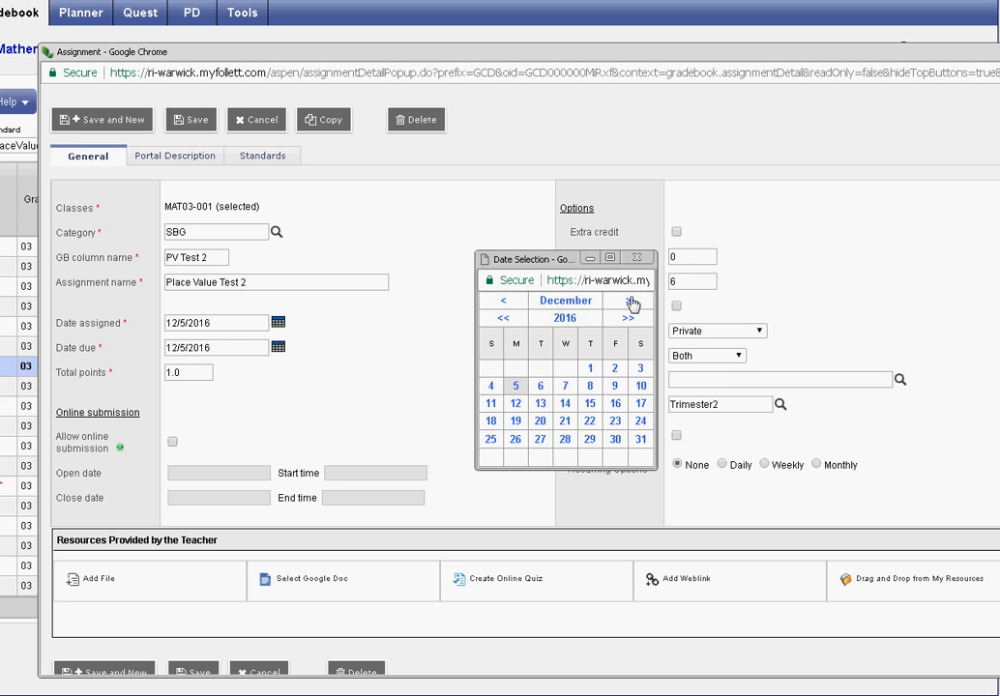
pyautogui.click(629, 300)
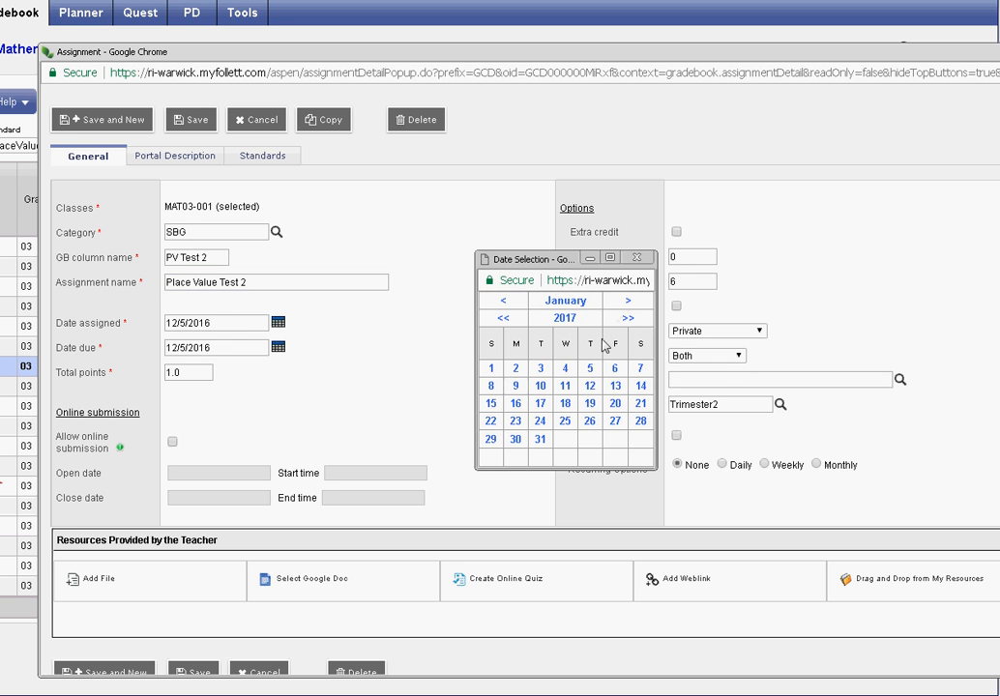
pyautogui.click(540, 442)
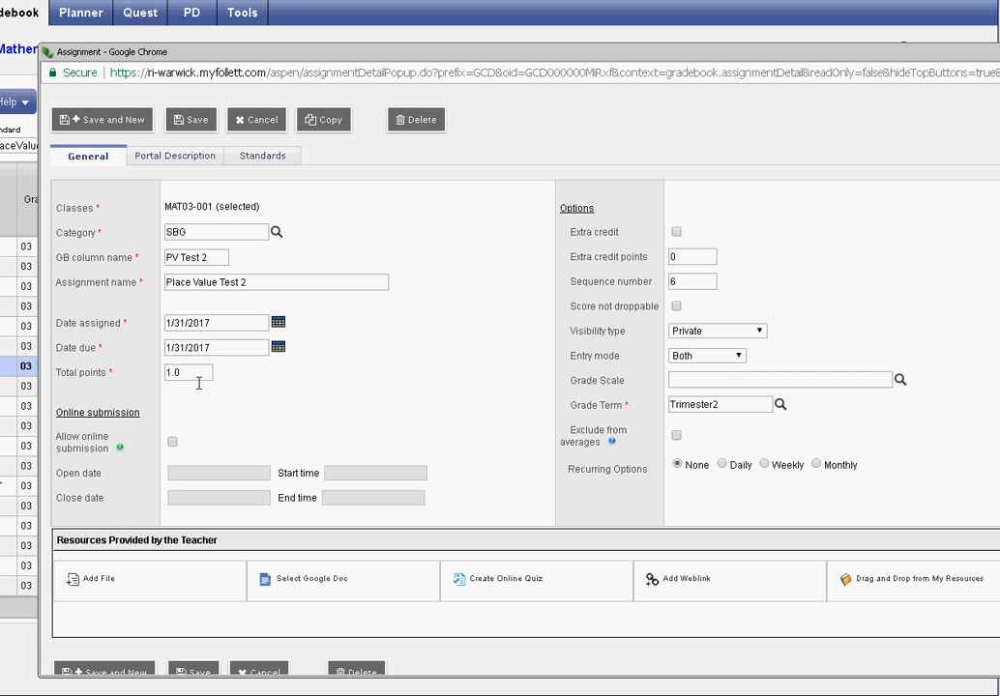
# - Make Place Value Test 2 visible as Public and save the assignment
pyautogui.click(770, 334)
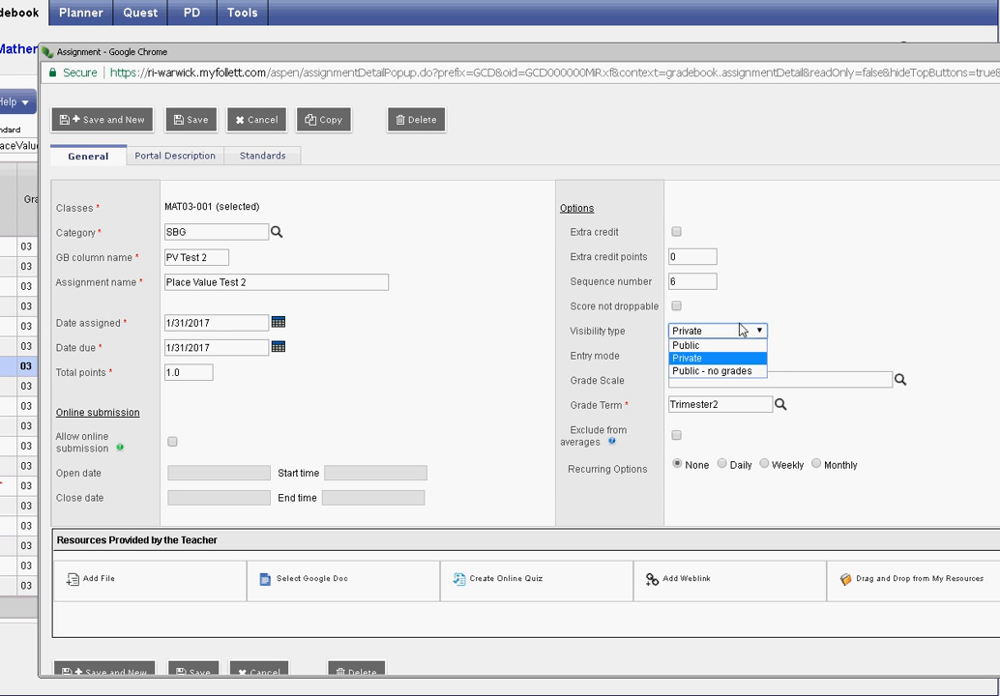
pyautogui.click(711, 351)
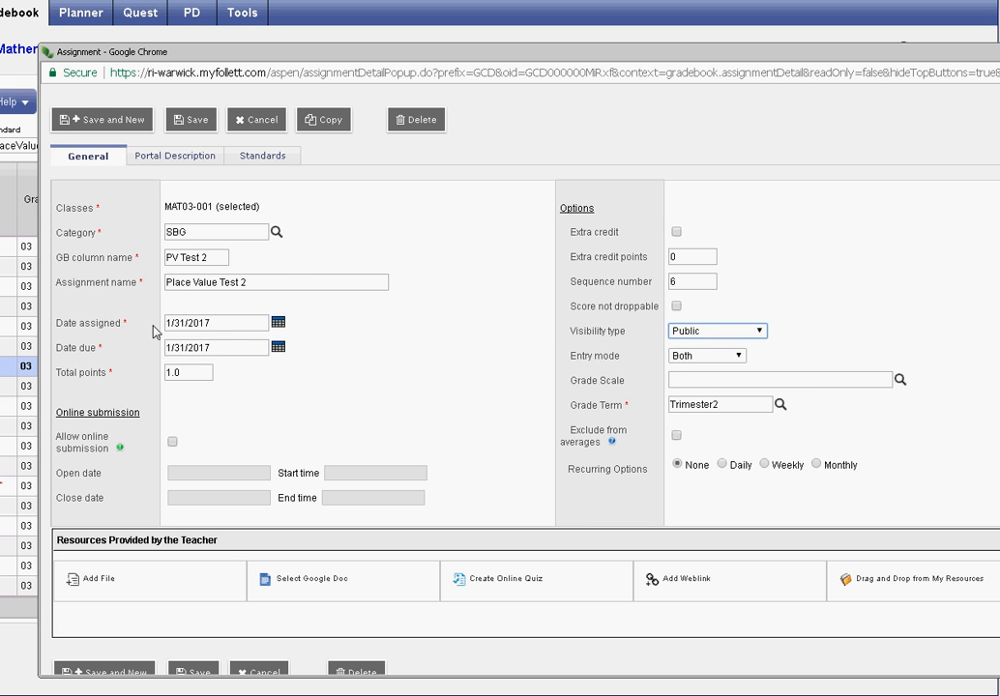
pyautogui.click(201, 120)
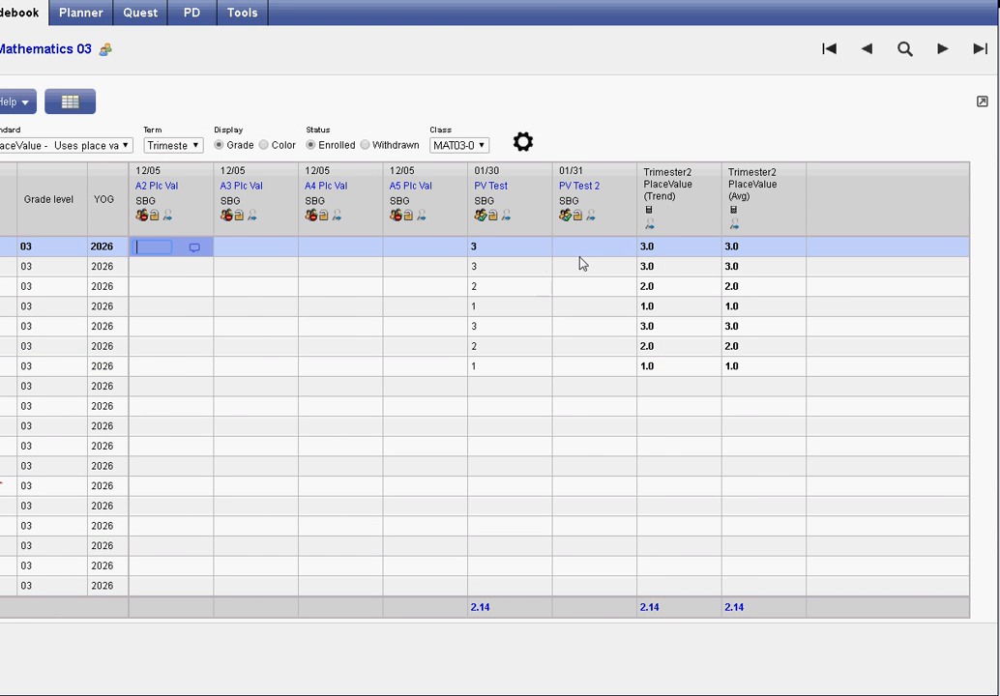
# - Enter the PV Test 2 scores 3, 2, 1, 2, 3, 3 and 3 for the first seven students
pyautogui.click(577, 248)
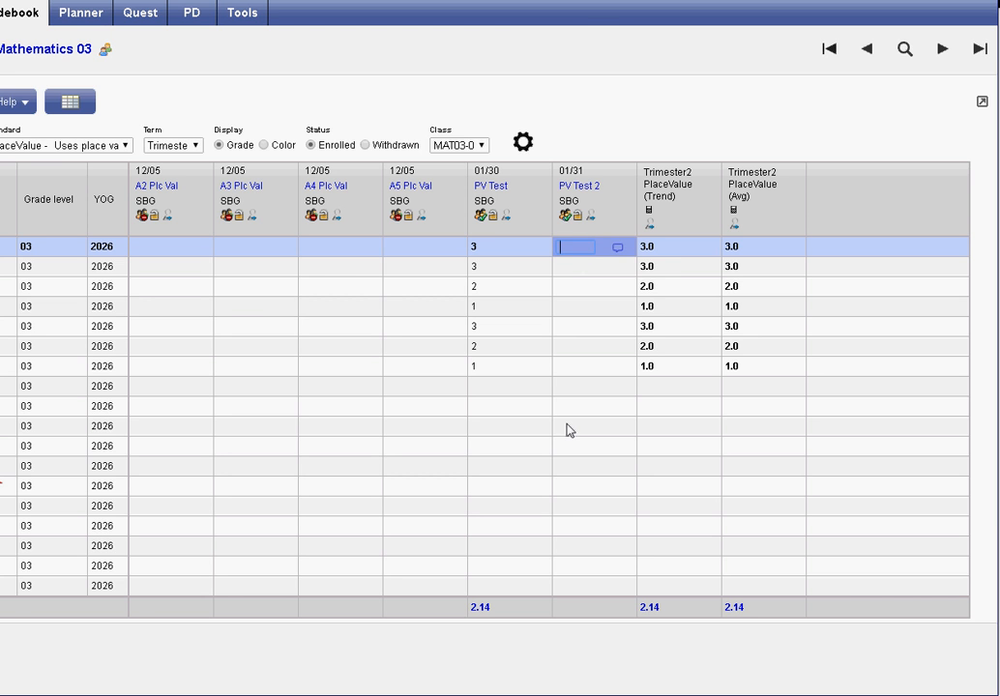
pyautogui.write('3')
pyautogui.press('Return')
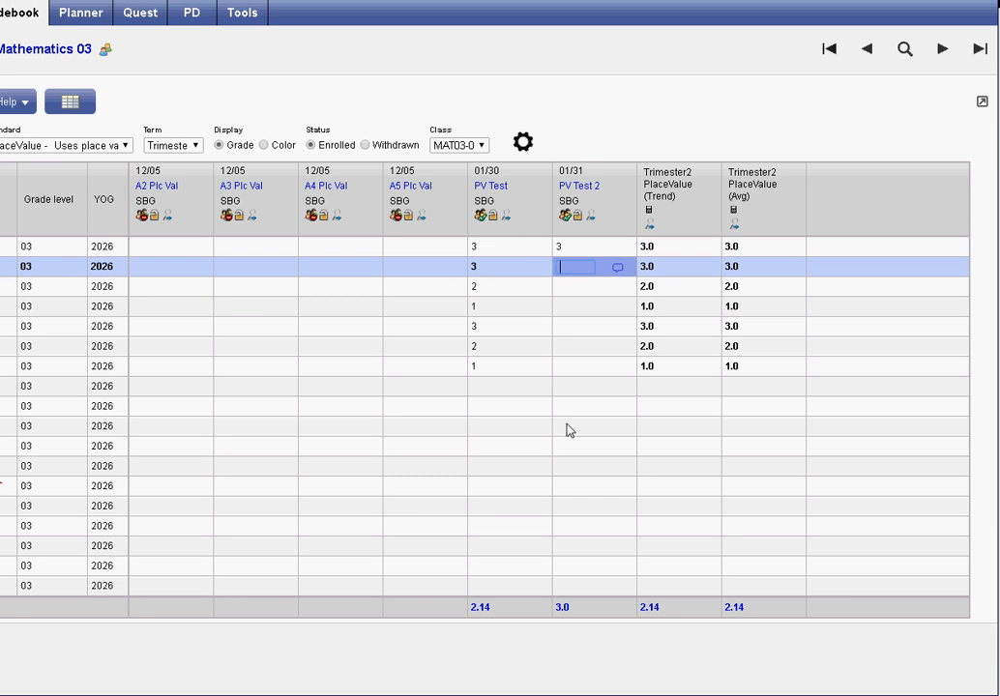
pyautogui.write('2')
pyautogui.press('Return')
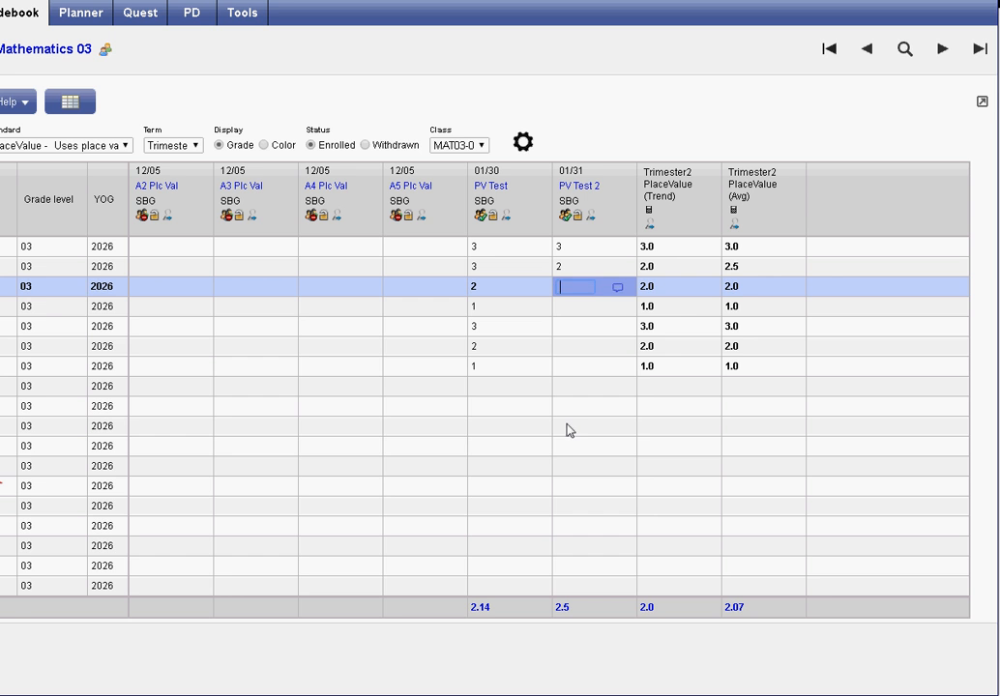
pyautogui.write('1')
pyautogui.press('Return')
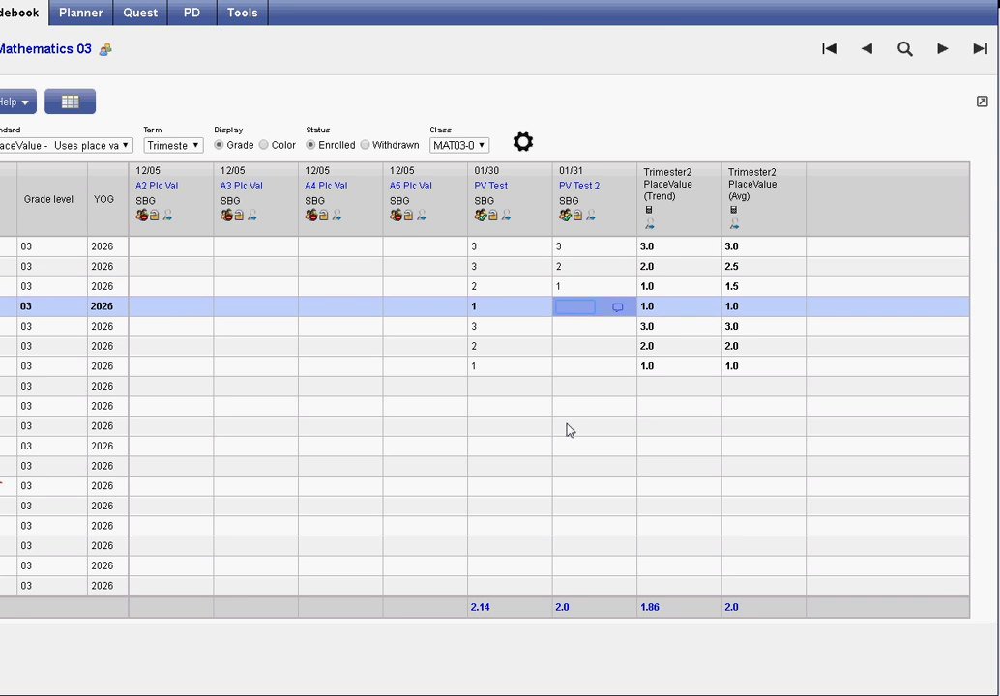
pyautogui.write('2')
pyautogui.press('Return')
pyautogui.write('3')
pyautogui.press('Return')
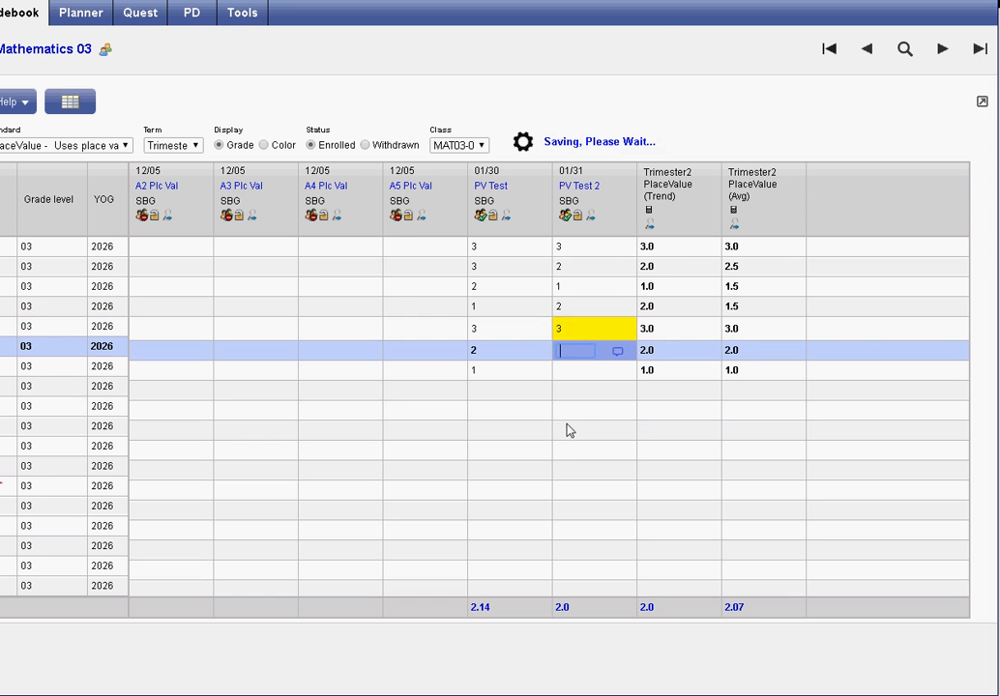
pyautogui.write('3')
pyautogui.press('Return')
pyautogui.write('3')
pyautogui.press('Return')
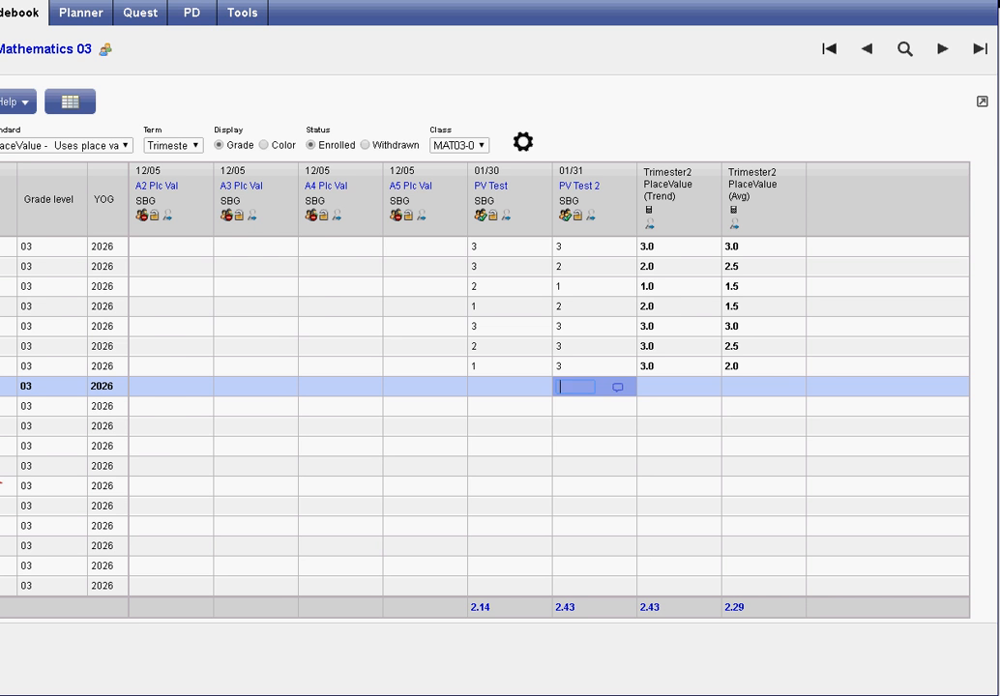
# - Look over the list of available standards and review the A5 Plc Val assignment's details, closing them without changes
pyautogui.click(109, 147)
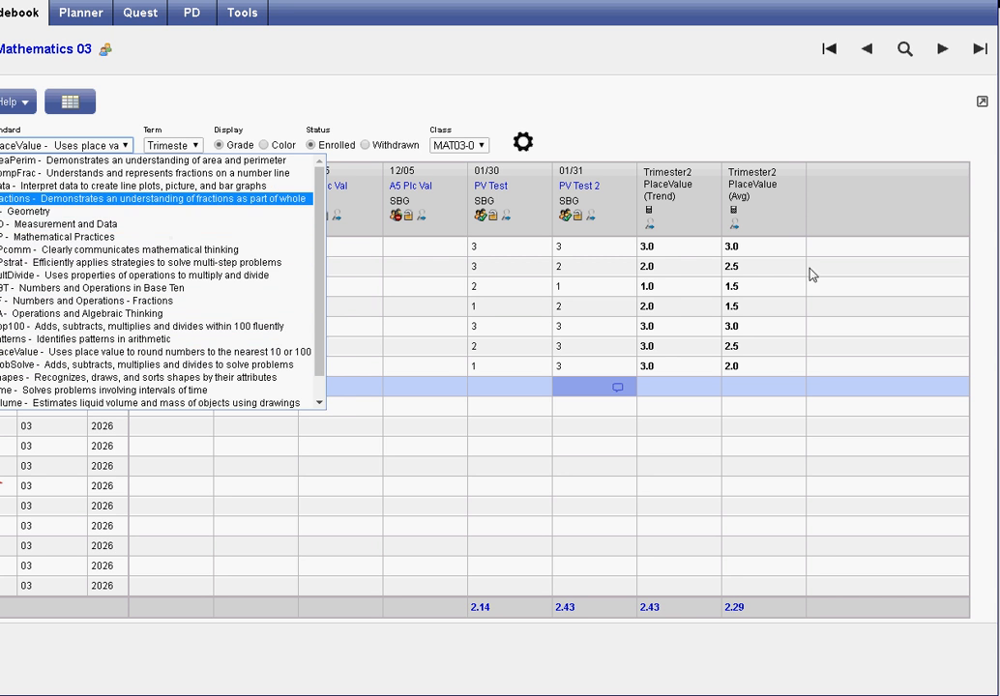
pyautogui.click(738, 143)
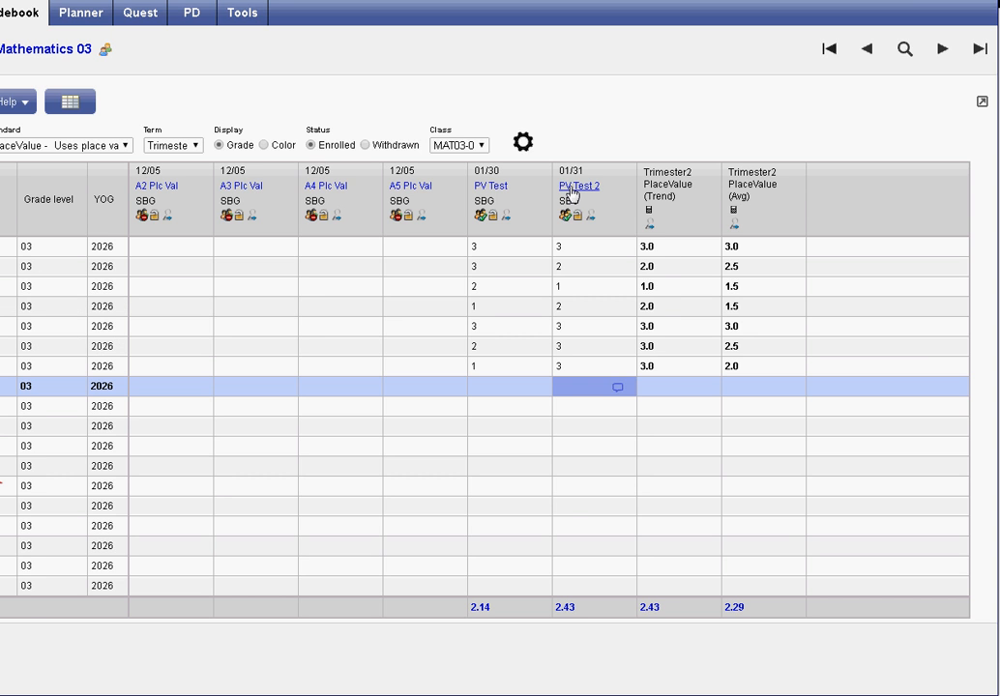
pyautogui.click(404, 187)
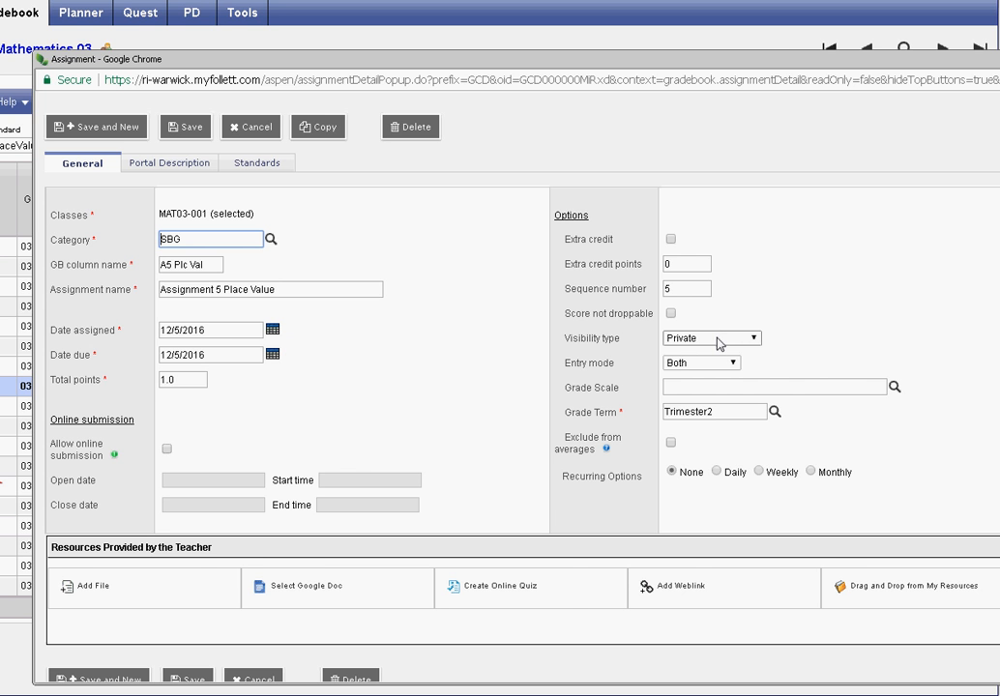
pyautogui.moveTo(776, 54); pyautogui.dragTo(528, 56)
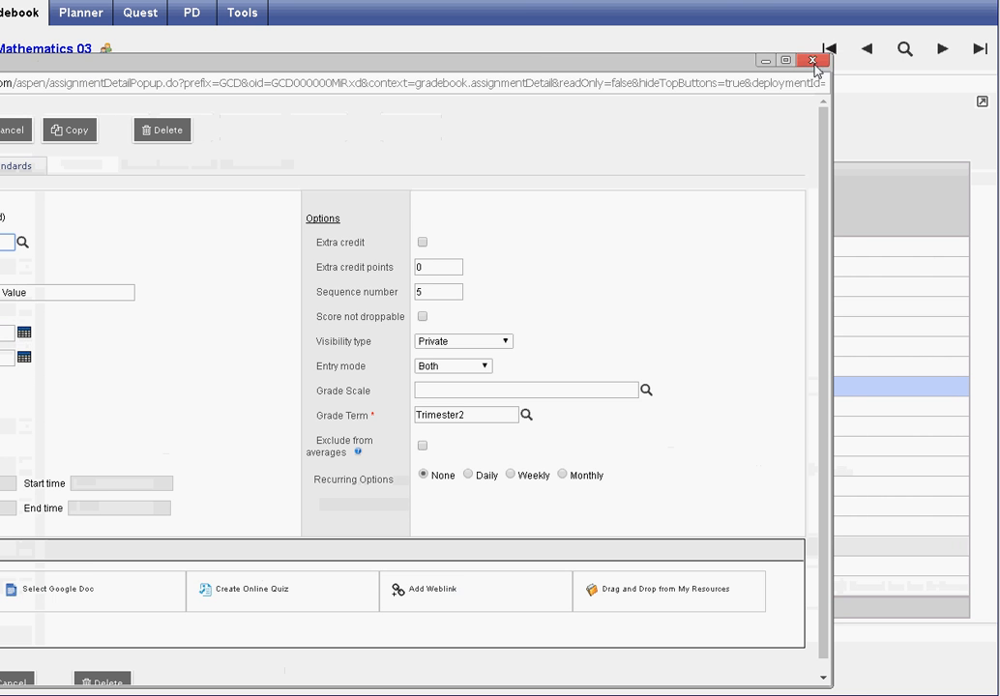
pyautogui.click(813, 64)
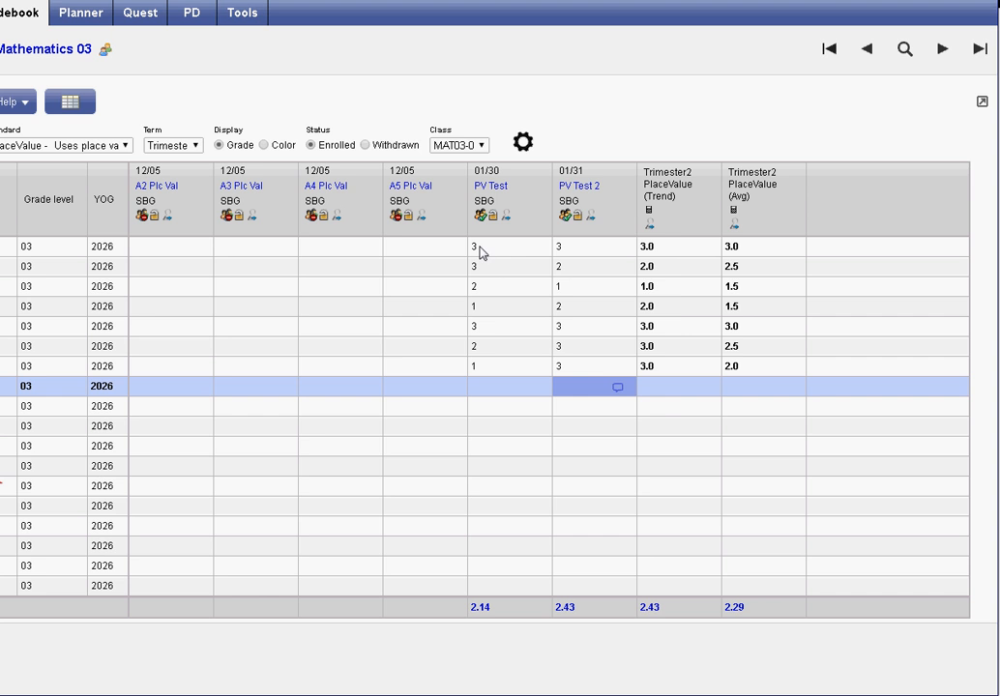